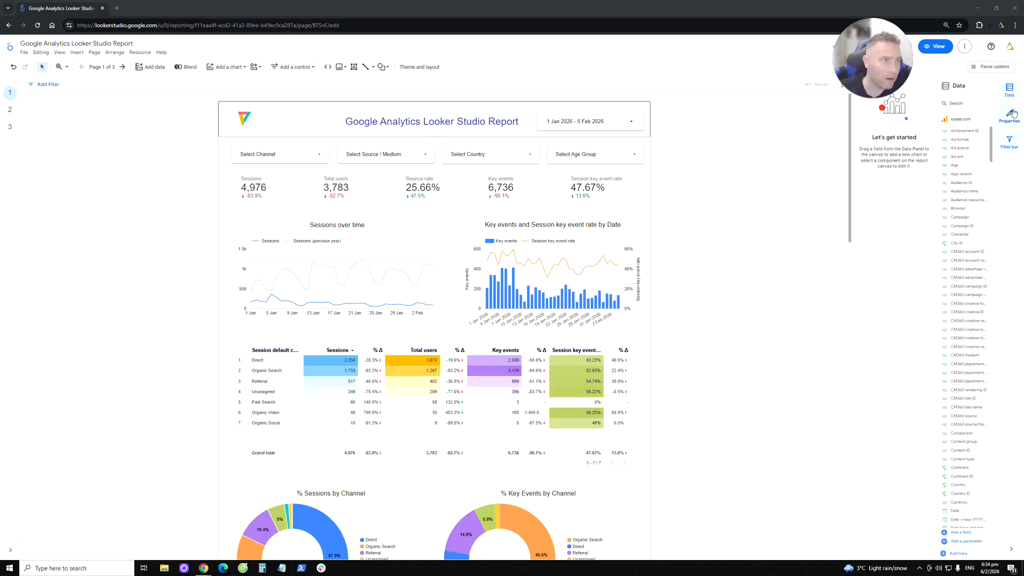
- Start a new calculated field in the report's data source and name it "Key Events per Session (Calc)"
{"action": "left_click", "coordinate": [1010, 92]}
{"action": "left_click", "coordinate": [1010, 94]}
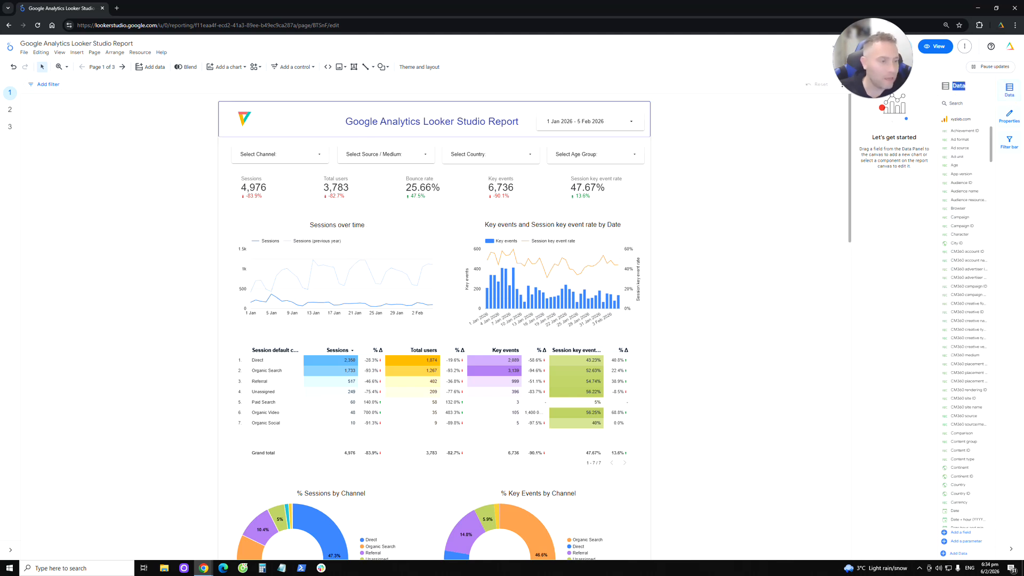
{"action": "left_click", "coordinate": [966, 533]}
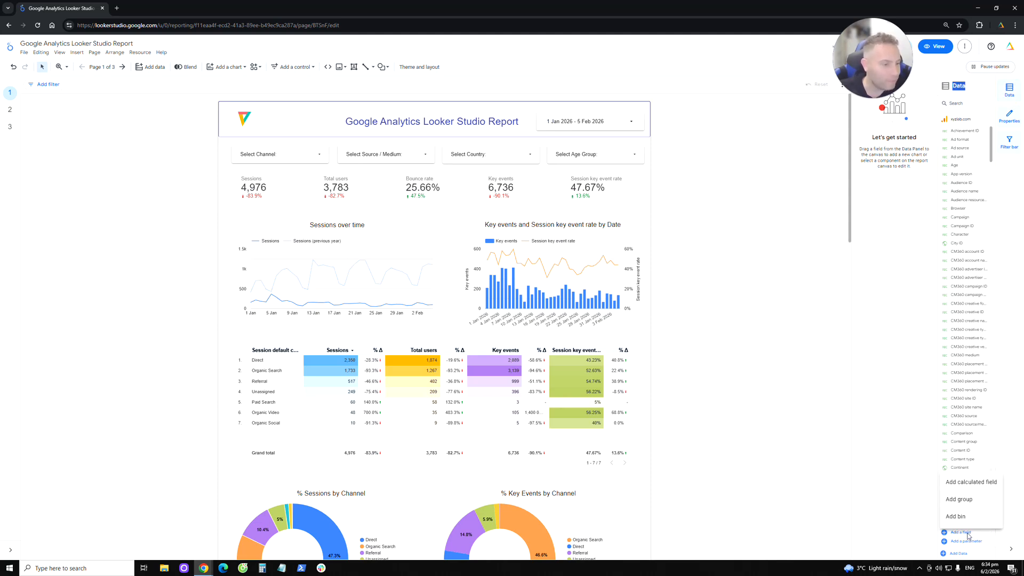
{"action": "left_click", "coordinate": [975, 486]}
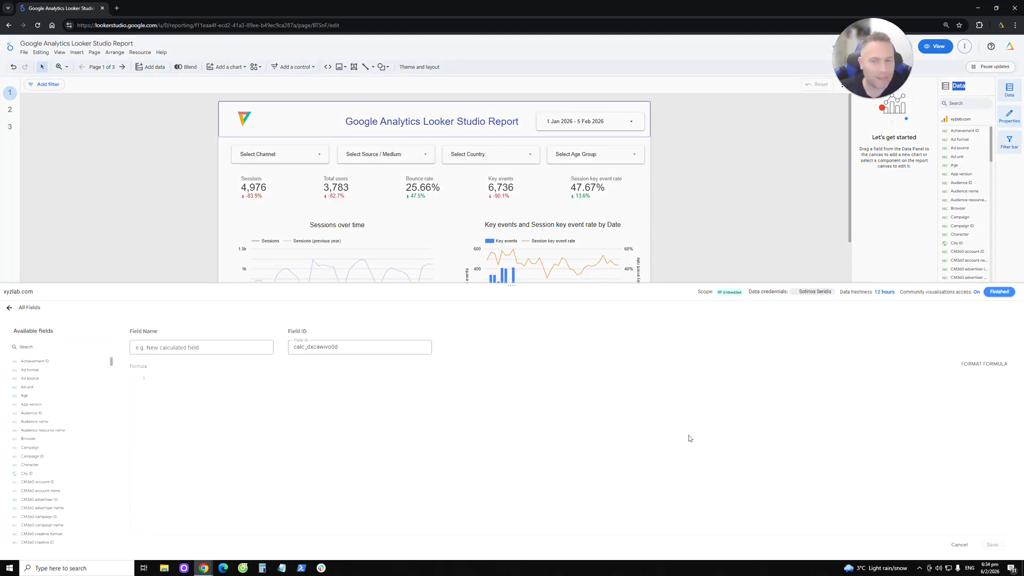
{"action": "left_click", "coordinate": [197, 347]}
{"action": "left_click", "coordinate": [214, 345]}
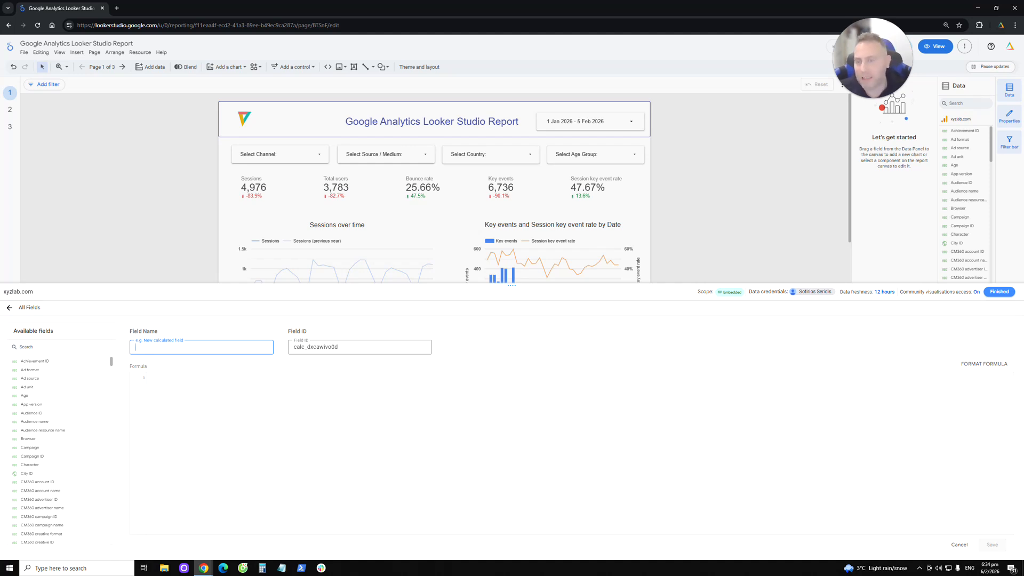
{"action": "type", "text": "Key V"}
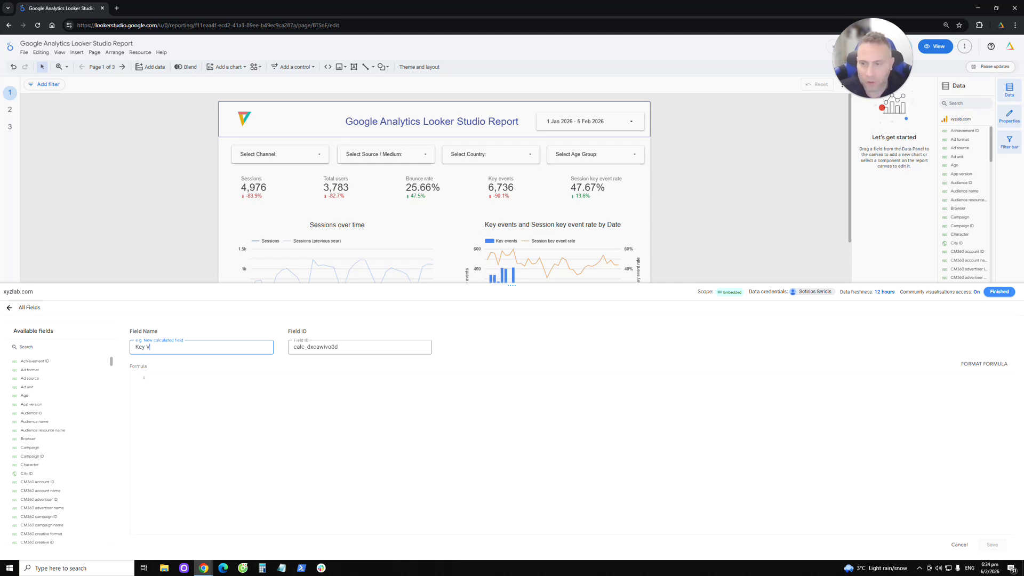
{"action": "type", "text": " Ecve"}
{"action": "type", "text": "vent"}
{"action": "type", "text": "s per Session"}
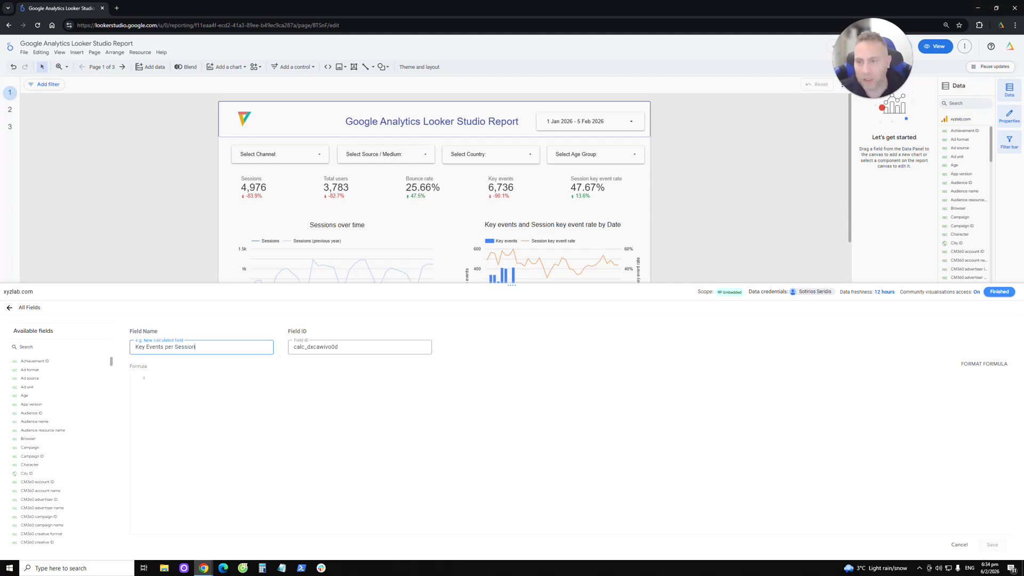
{"action": "type", "text": " (Calc"}
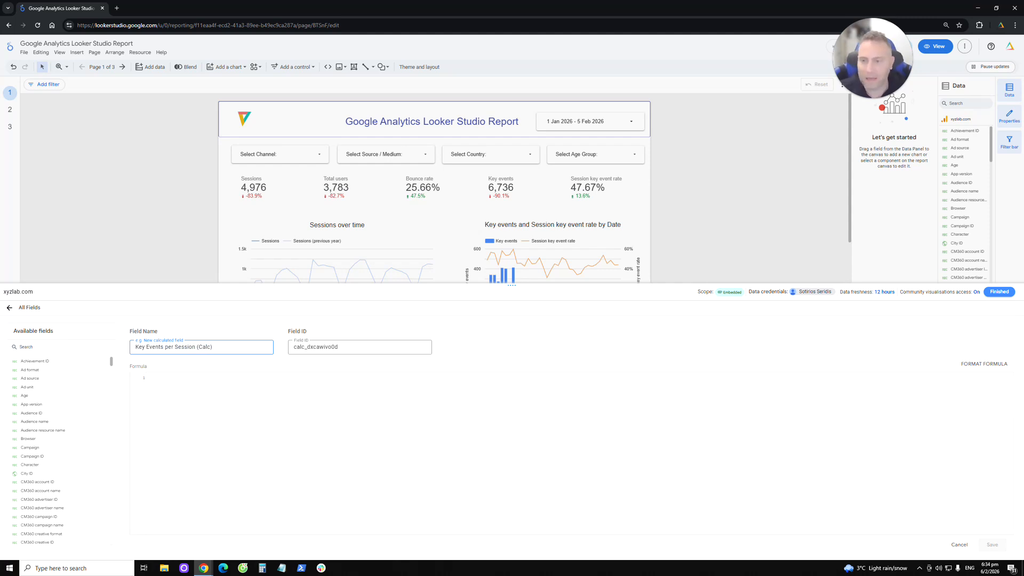
- Enter the formula Key events / Sessions for the calculated field, save it and close the field editor
{"action": "left_click", "coordinate": [195, 389]}
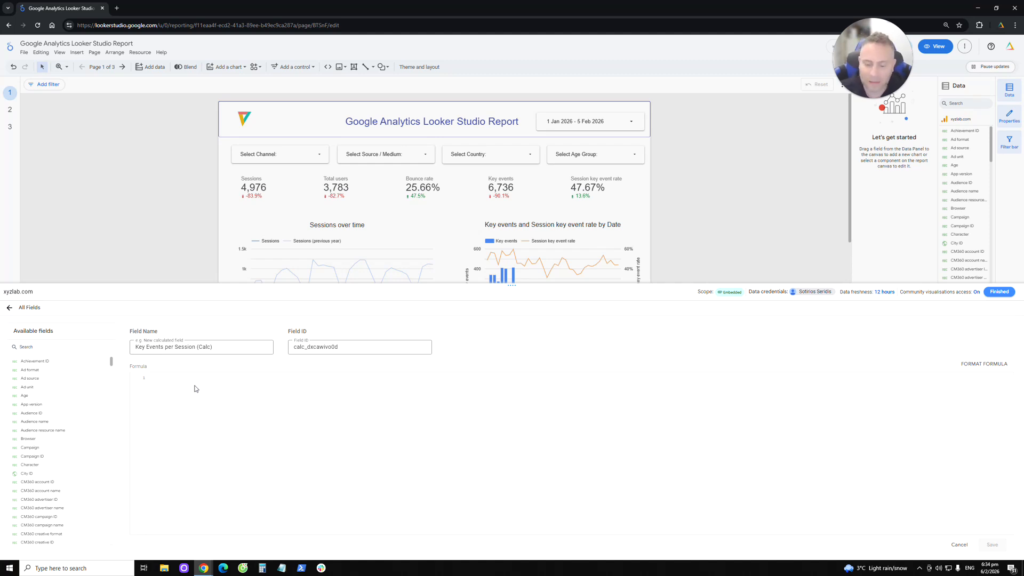
{"action": "type", "text": "sess"}
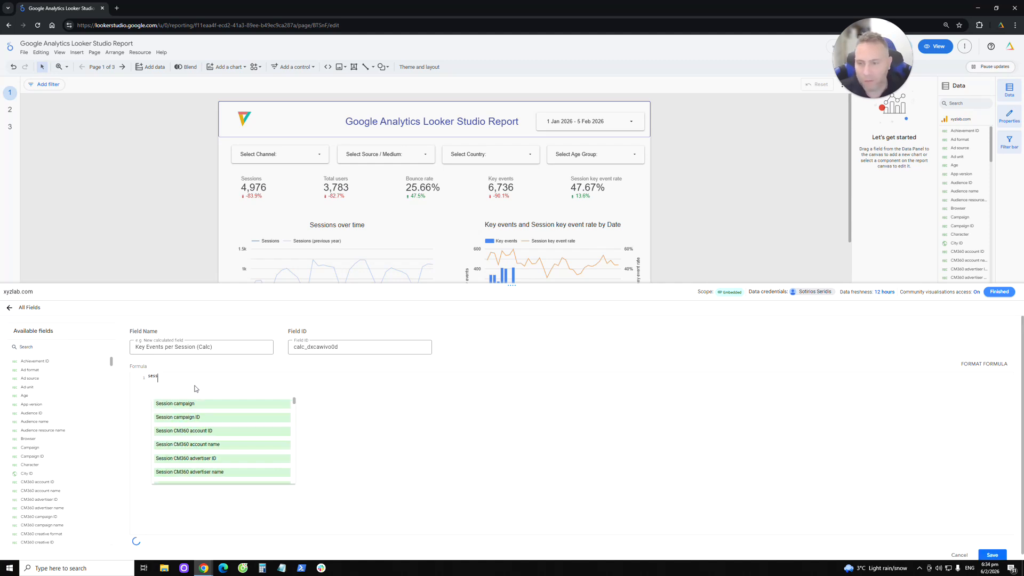
{"action": "key", "text": "BackSpace"}
{"action": "key", "text": "BackSpace"}
{"action": "key", "text": "BackSpace"}
{"action": "type", "text": "key e"}
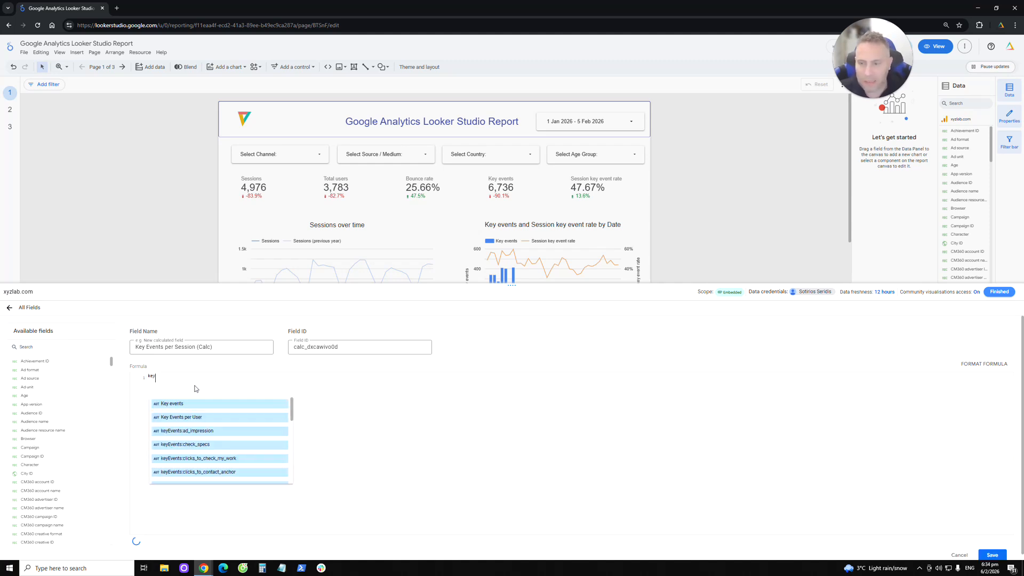
{"action": "left_click", "coordinate": [183, 404]}
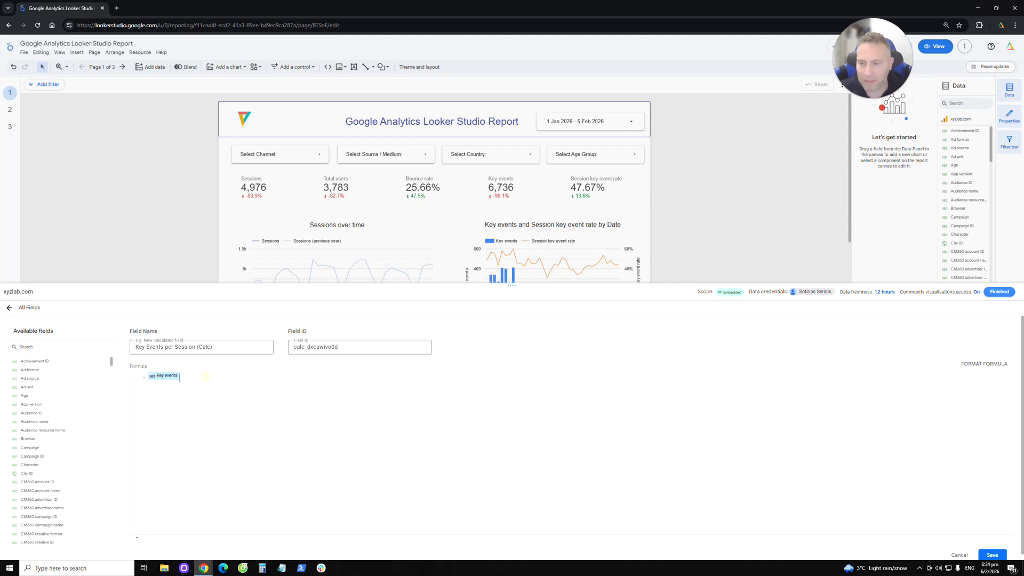
{"action": "type", "text": "/ sessions"}
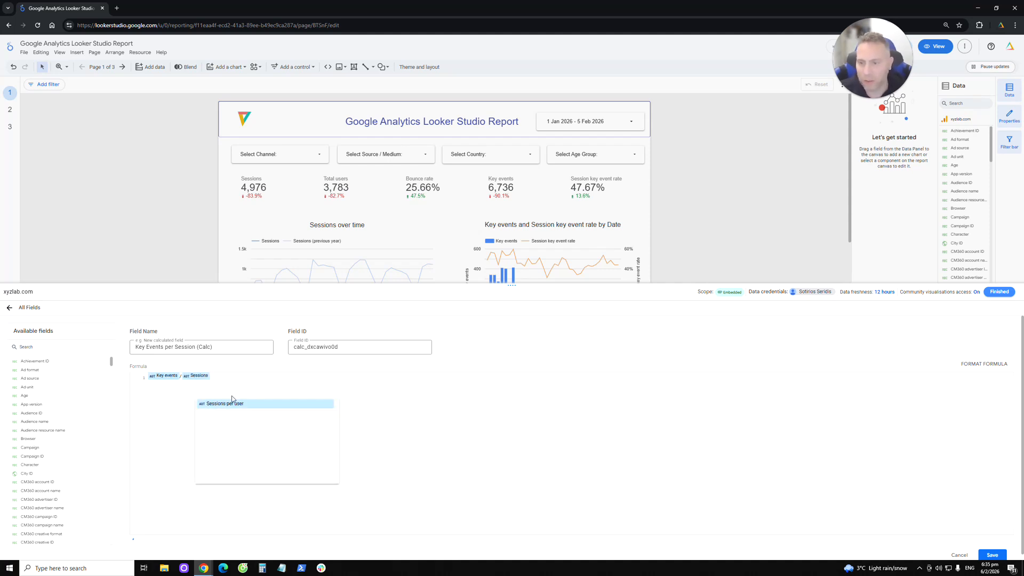
{"action": "left_click", "coordinate": [359, 390]}
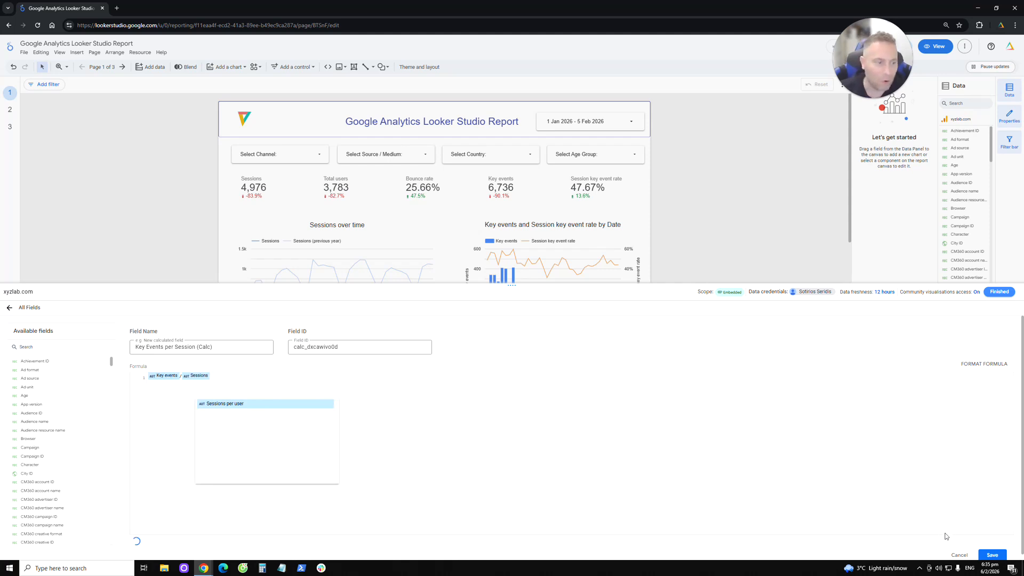
{"action": "left_click", "coordinate": [994, 555]}
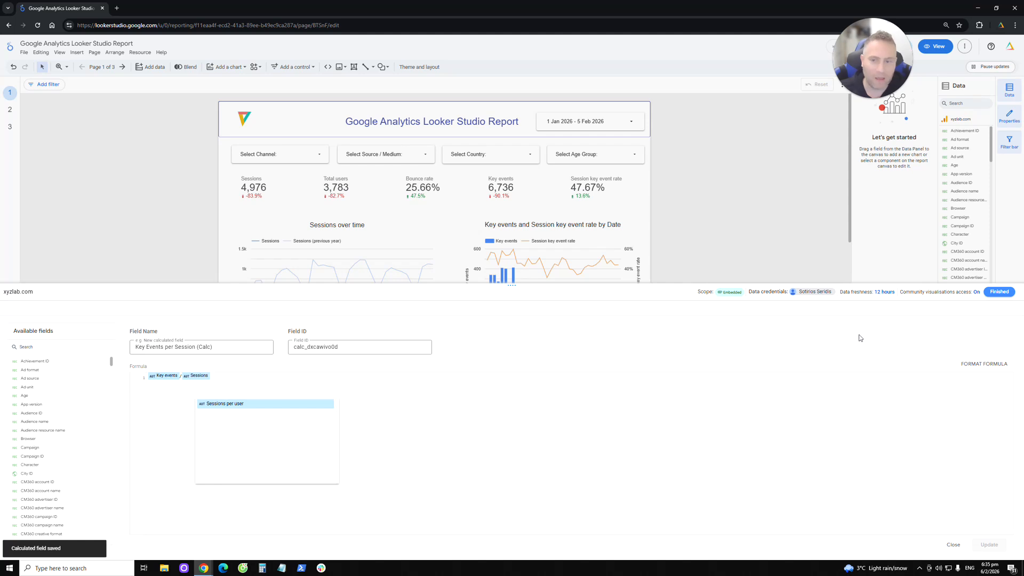
{"action": "left_click", "coordinate": [999, 292]}
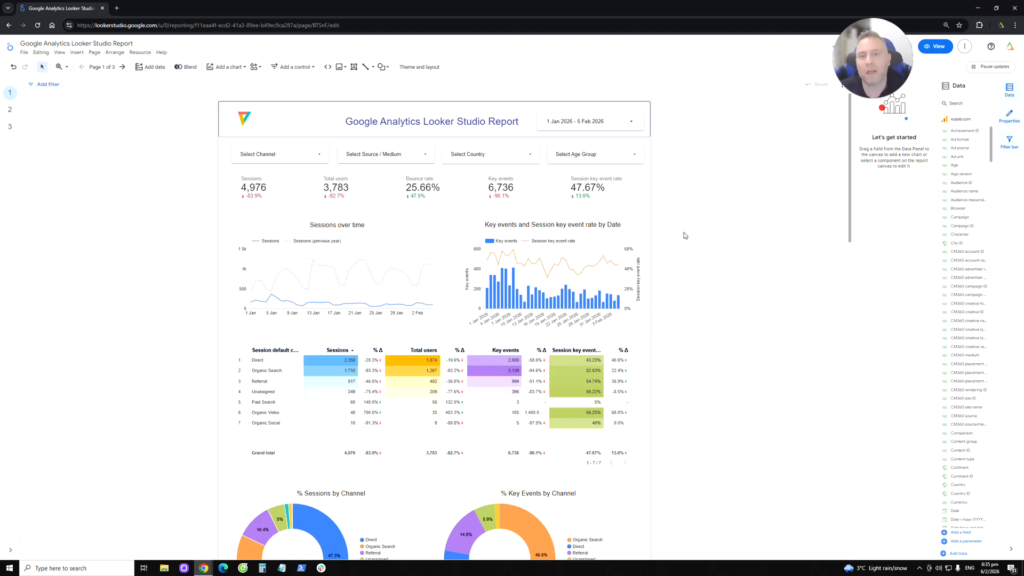
- Try Key Events per Session (Calc) as the metric of the Total users scorecard, and undo the replacement
{"action": "left_click", "coordinate": [370, 250]}
{"action": "left_click", "coordinate": [439, 373]}
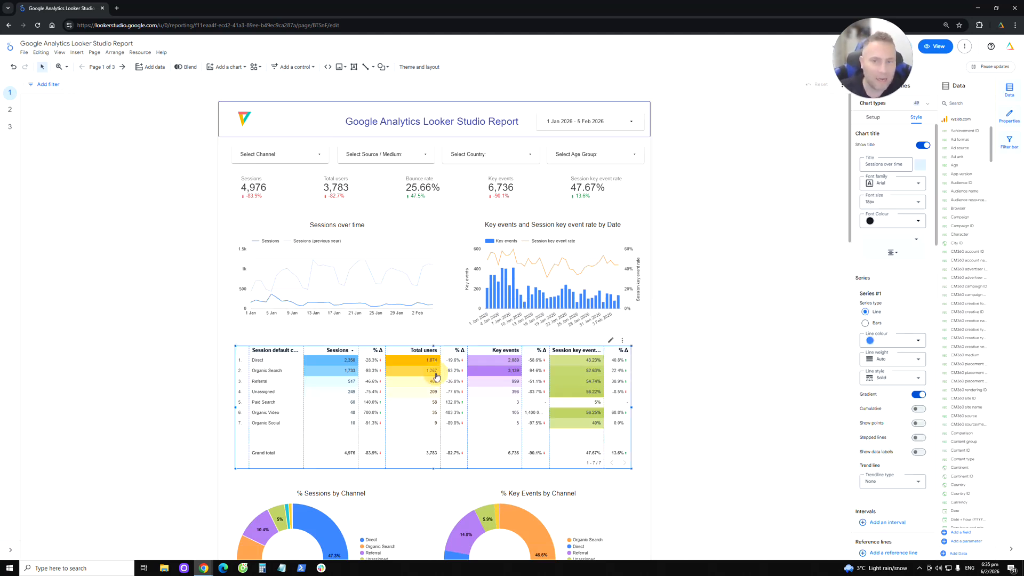
{"action": "left_click", "coordinate": [350, 193]}
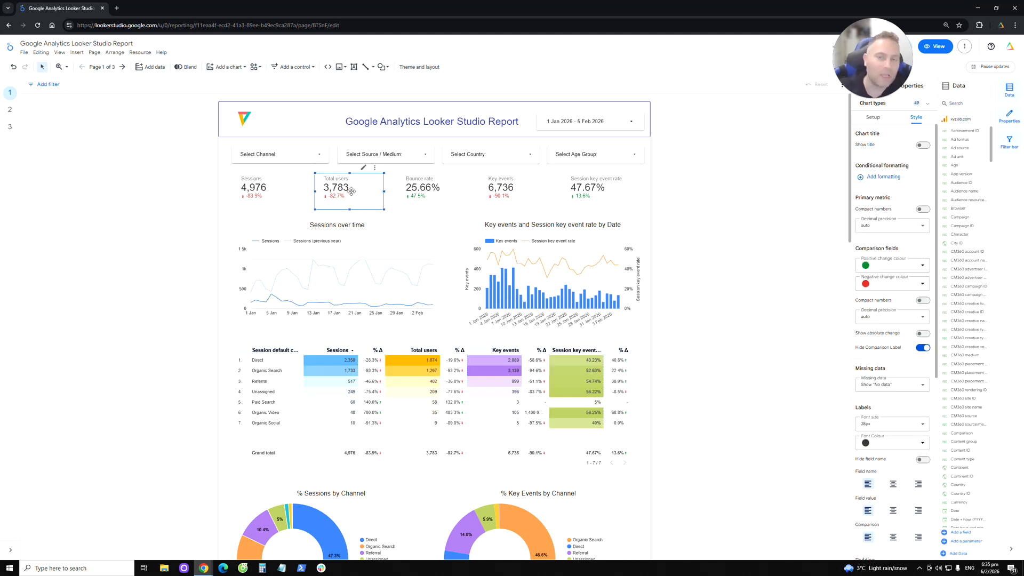
{"action": "left_click", "coordinate": [873, 117]}
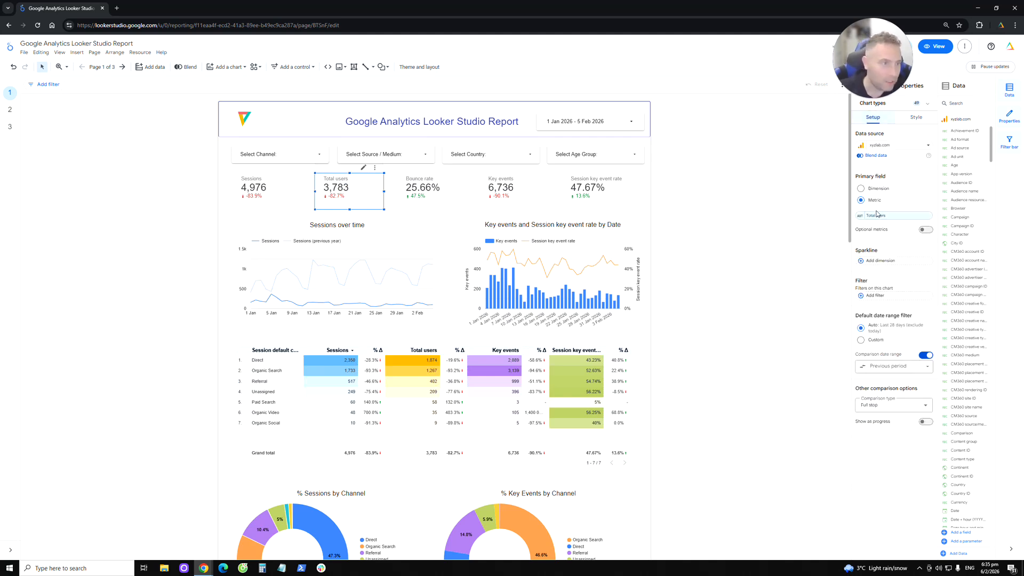
{"action": "left_click", "coordinate": [876, 213]}
{"action": "type", "text": "key events"}
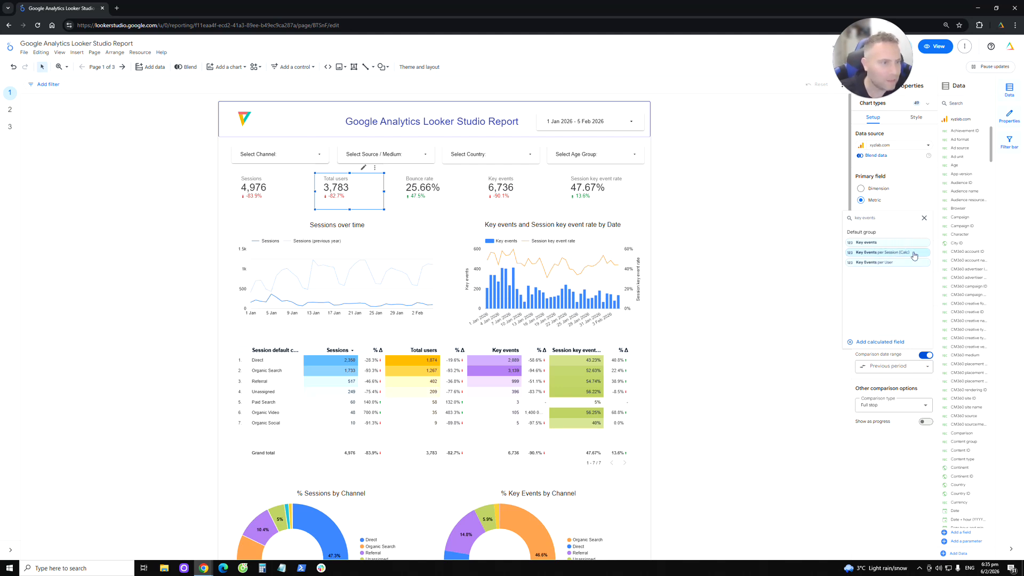
{"action": "left_click", "coordinate": [911, 252]}
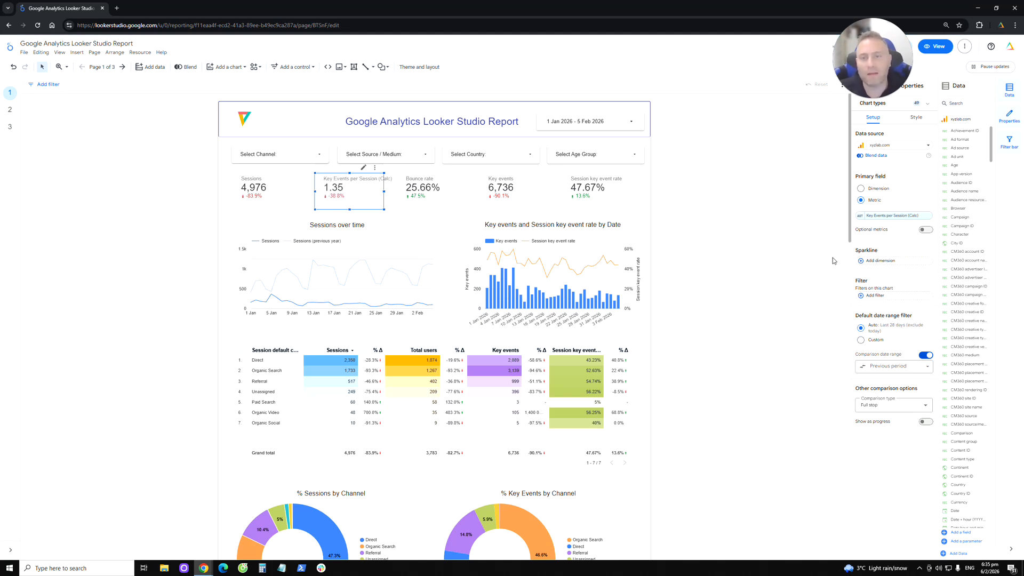
{"action": "key", "text": "ctrl+z"}
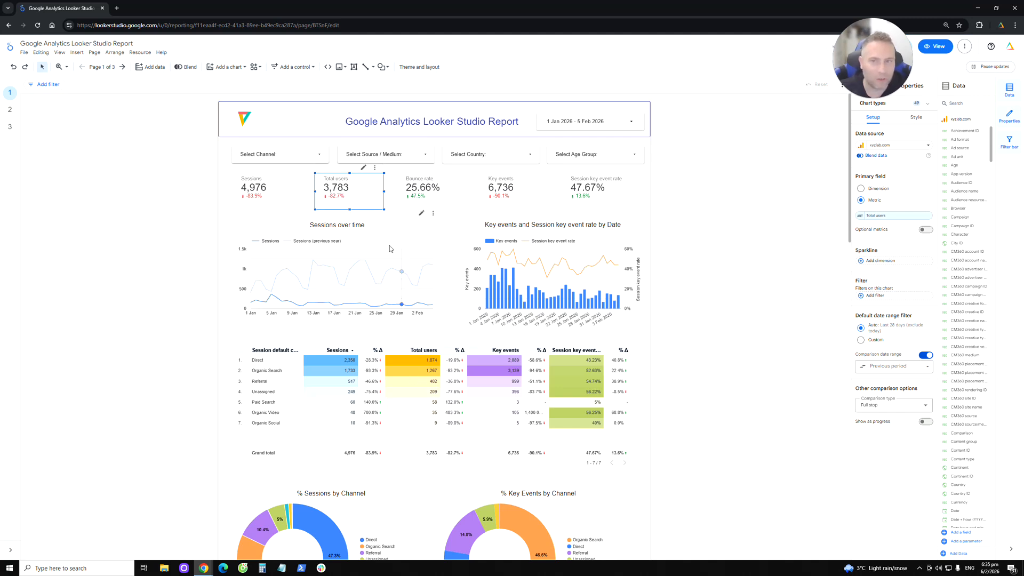
- Set the Total users scorecard's primary metric to Key Events per Session (Calc) again
{"action": "left_click", "coordinate": [872, 216]}
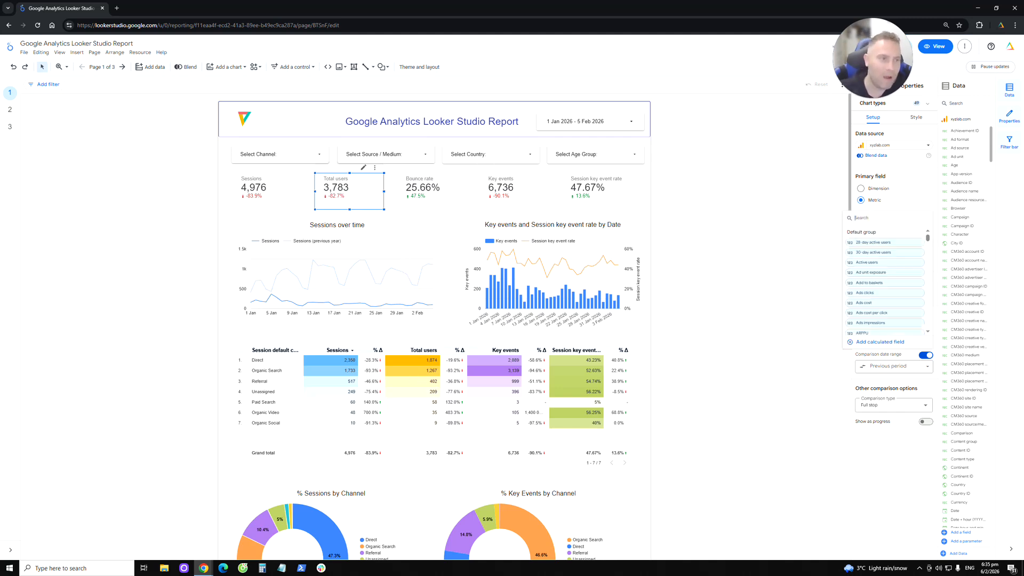
{"action": "left_click", "coordinate": [791, 234]}
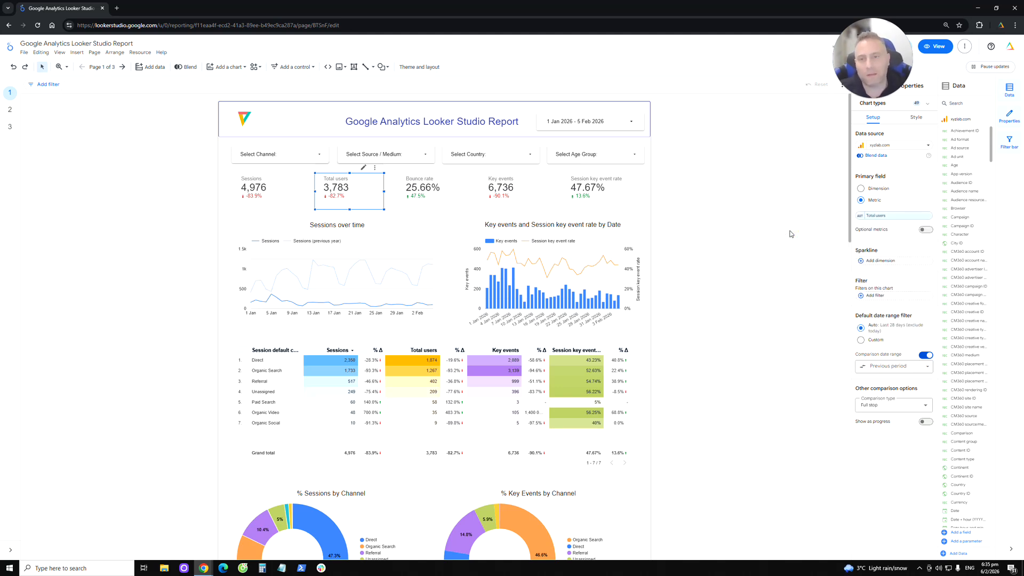
{"action": "left_click", "coordinate": [887, 216]}
{"action": "type", "text": "kery"}
{"action": "type", "text": "y"}
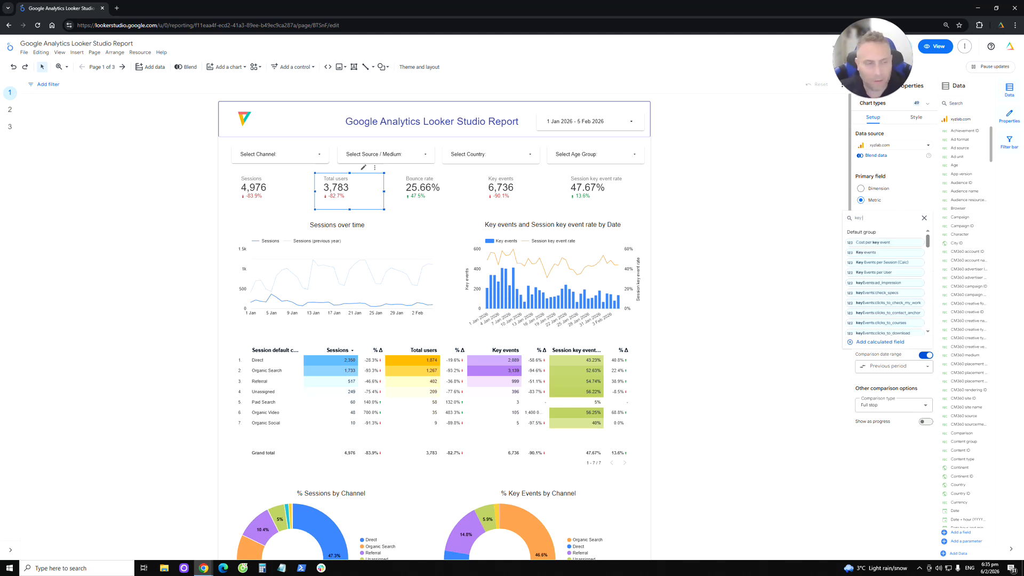
{"action": "left_click", "coordinate": [882, 262]}
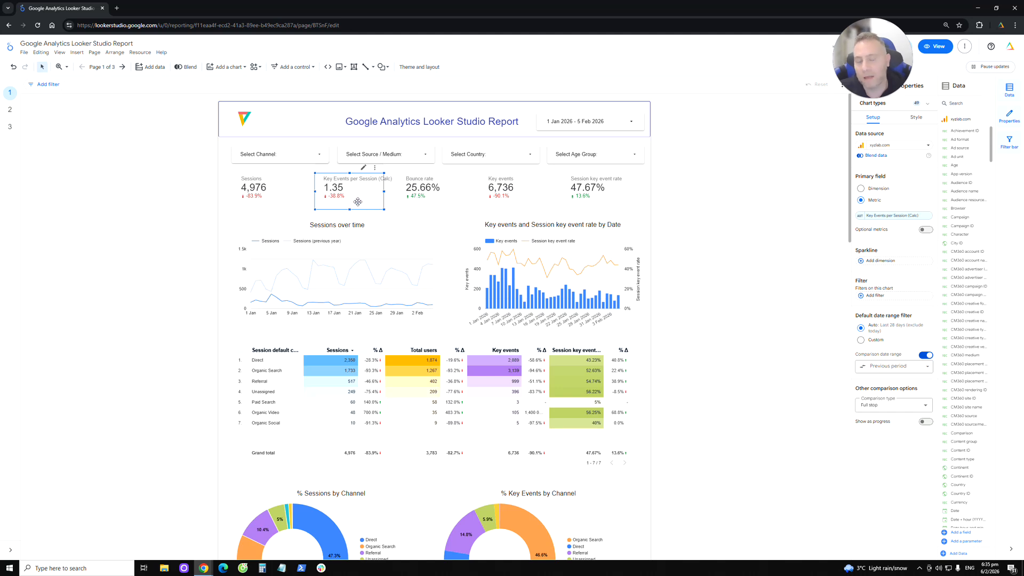
- Check the numeric and currency data type options of the scorecard's metric, and undo the scorecard's metric change
{"action": "left_click", "coordinate": [858, 215]}
{"action": "left_click", "coordinate": [822, 266]}
{"action": "mouse_move", "coordinate": [824, 283]}
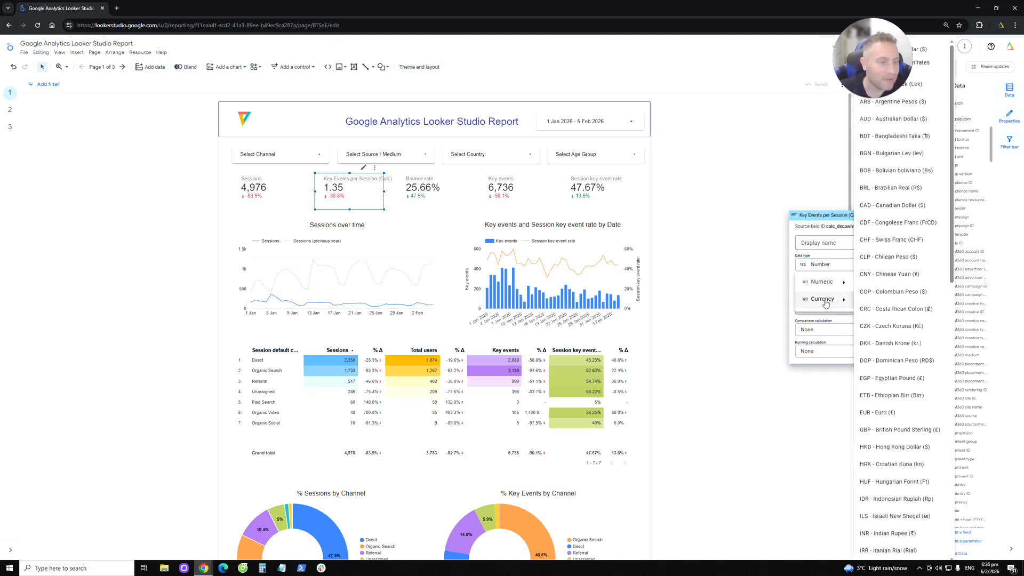
{"action": "left_click", "coordinate": [685, 300]}
{"action": "left_click", "coordinate": [698, 286]}
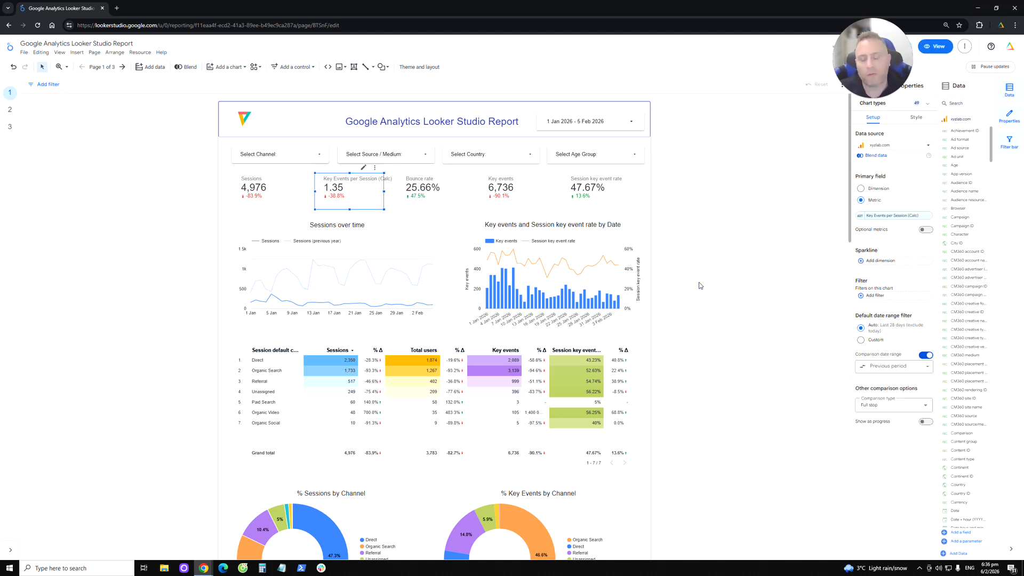
{"action": "key", "text": "ctrl+z"}
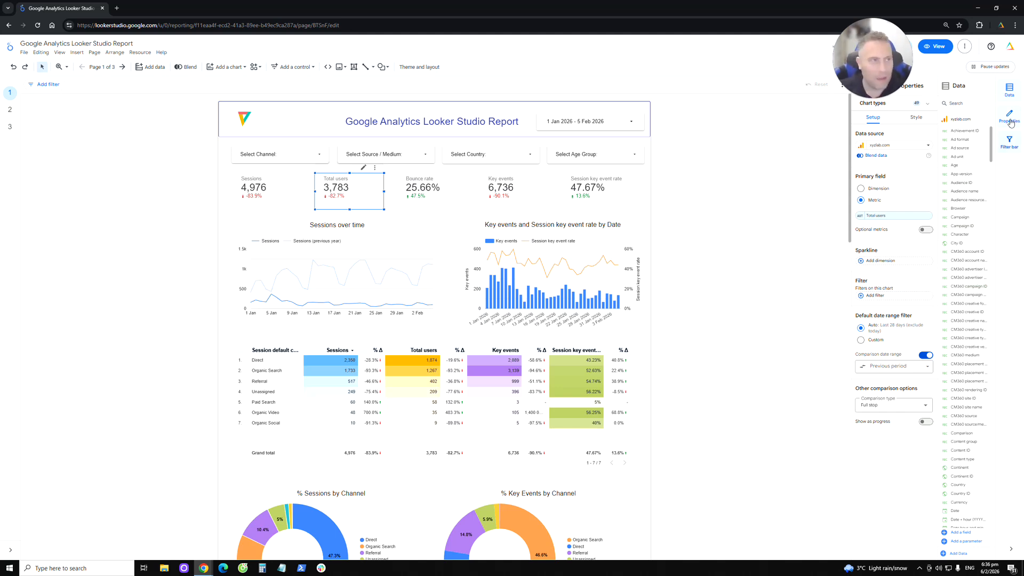
- Search the data fields for "key events", view the formula of the Key Events per User calculated field, and close the editor
{"action": "left_click", "coordinate": [1010, 91]}
{"action": "left_click", "coordinate": [1010, 89]}
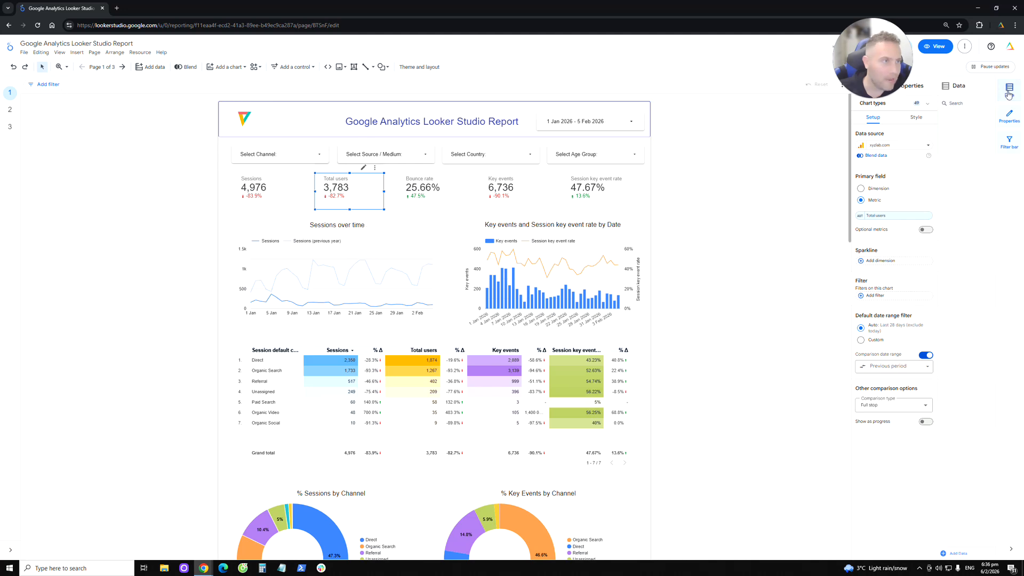
{"action": "type", "text": "key events"}
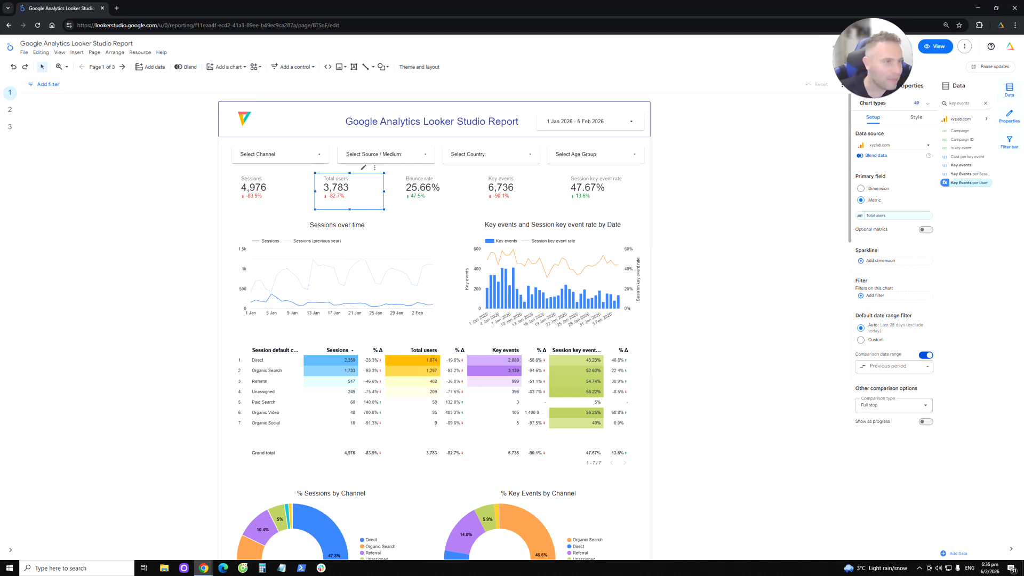
{"action": "left_click", "coordinate": [945, 184]}
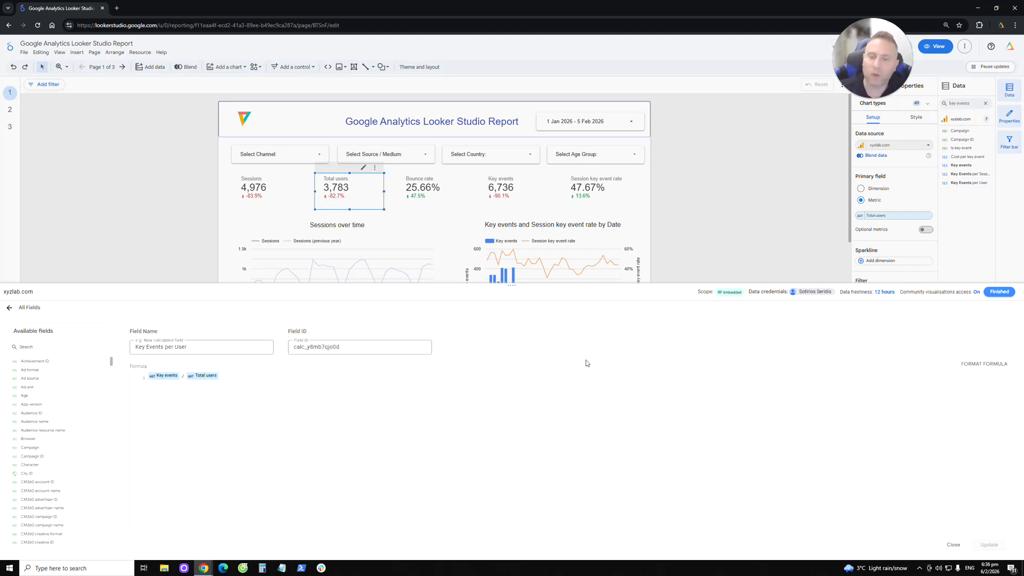
{"action": "left_click", "coordinate": [996, 292]}
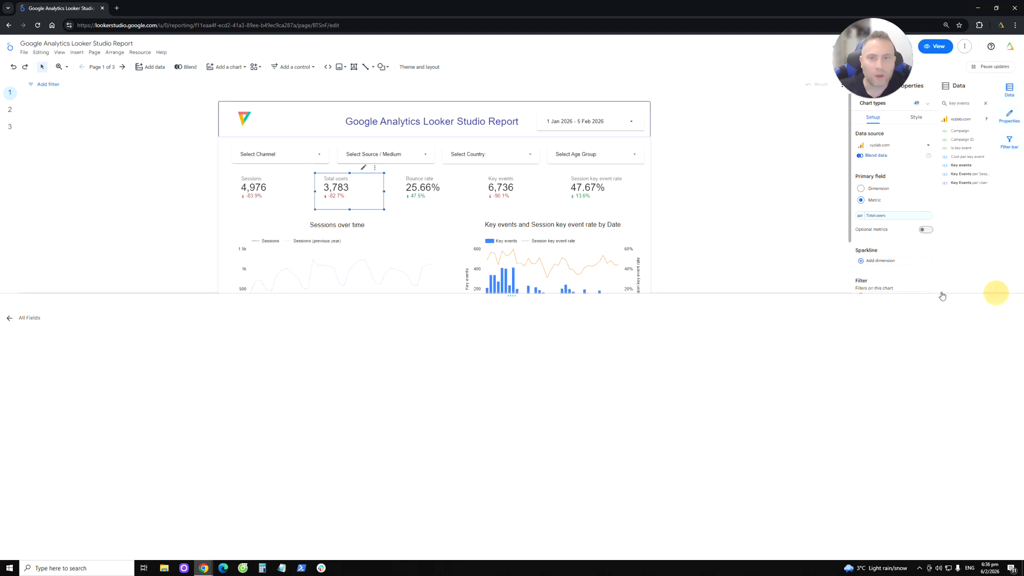